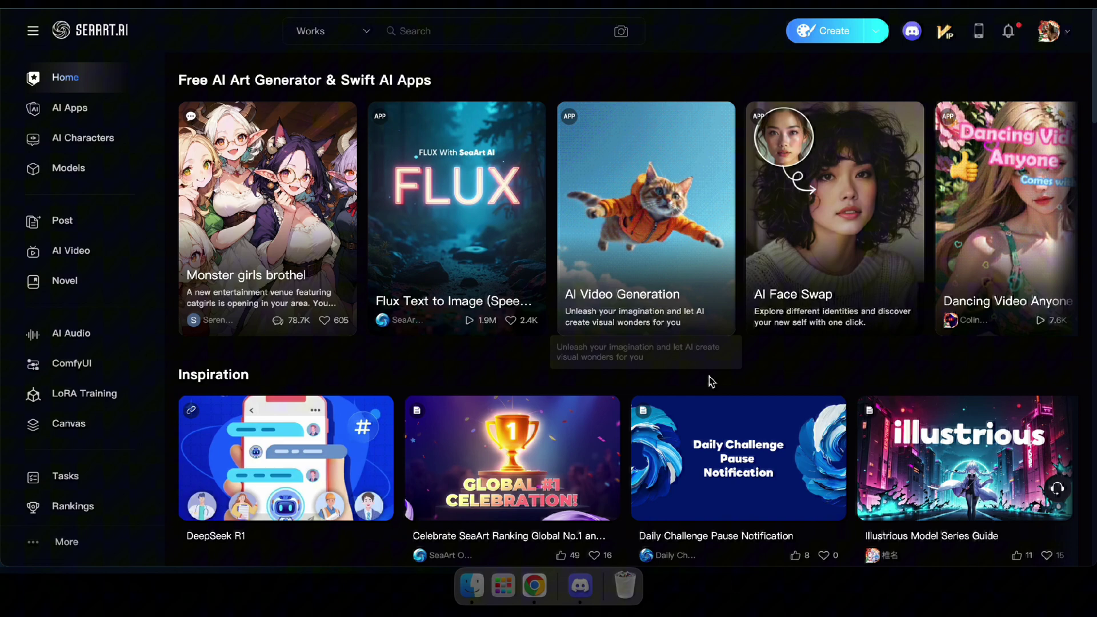
- Start a new ComfyUI Workflow from the Create menu to bring up the recommended templates
left_click(877, 31)
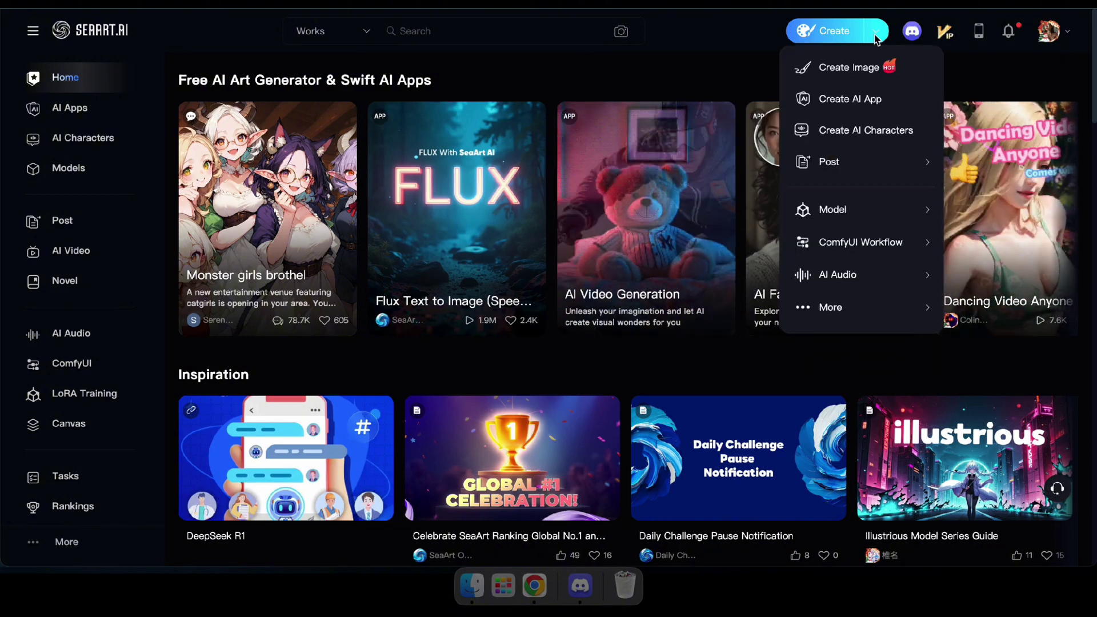
mouse_move(813, 246)
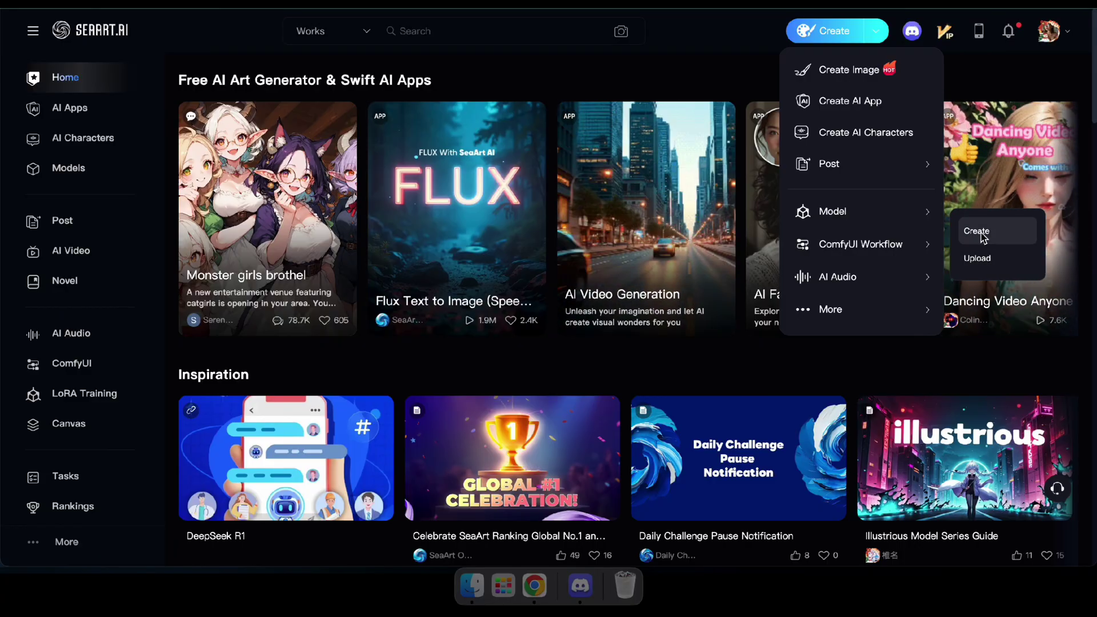
left_click(978, 232)
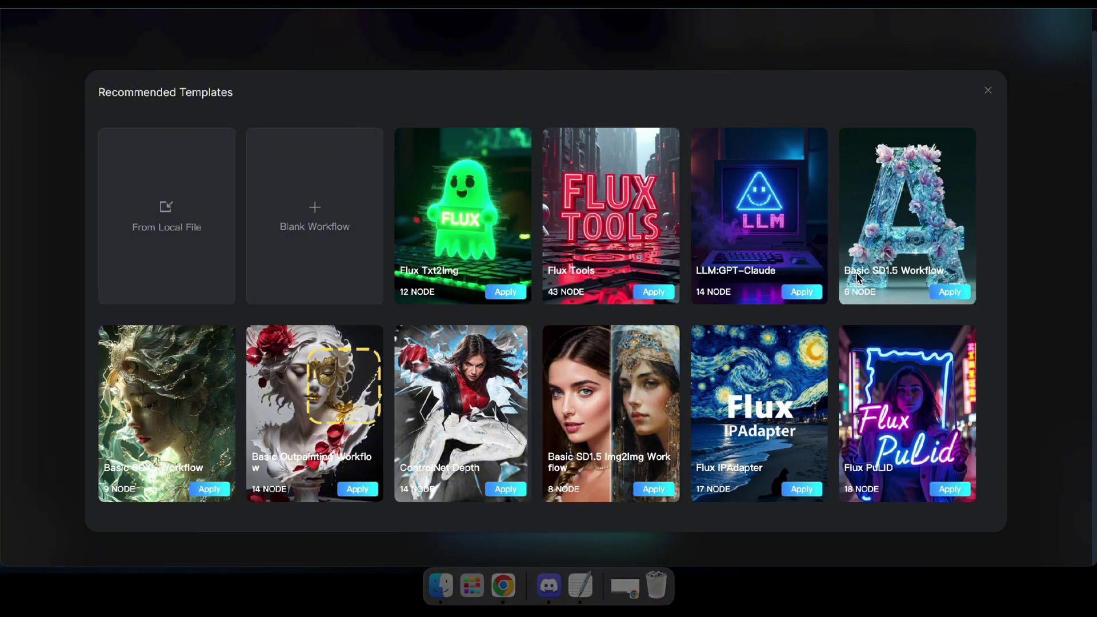
- Load the Flux Txt2img template and enlarge the CLIPTextEncodeFlux prompt node
left_click(506, 292)
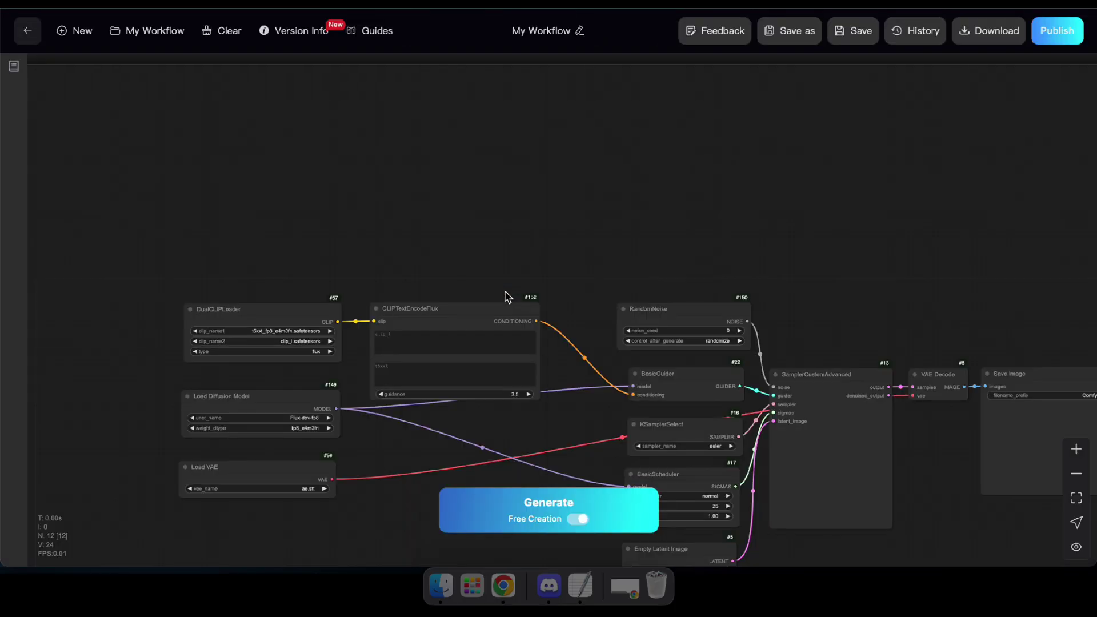
left_click_drag(569, 260, 508, 132)
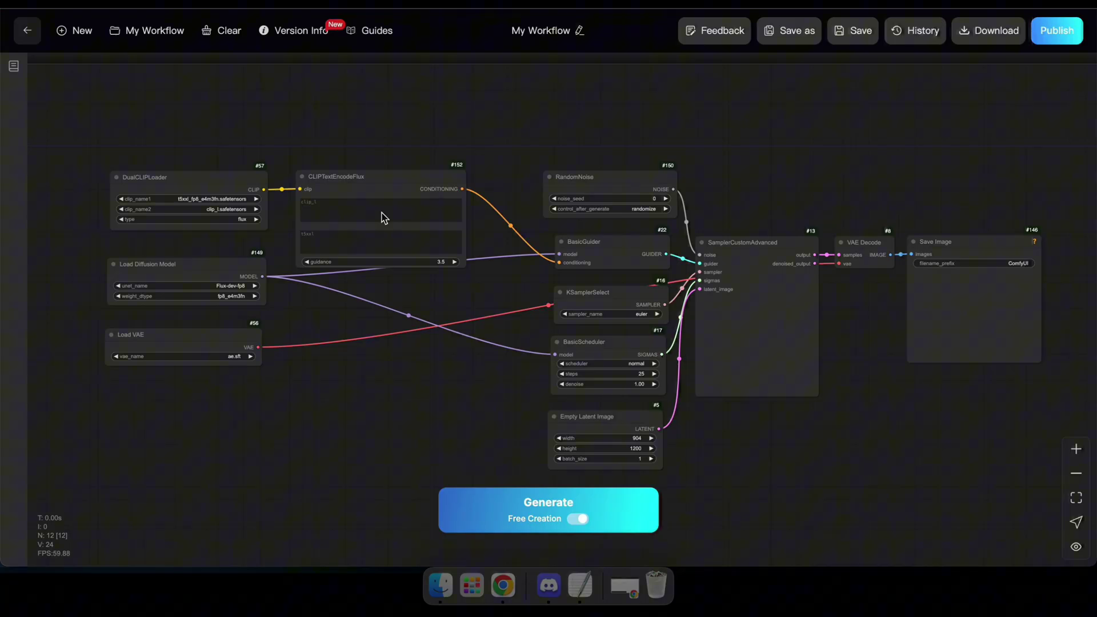
left_click_drag(465, 270, 501, 355)
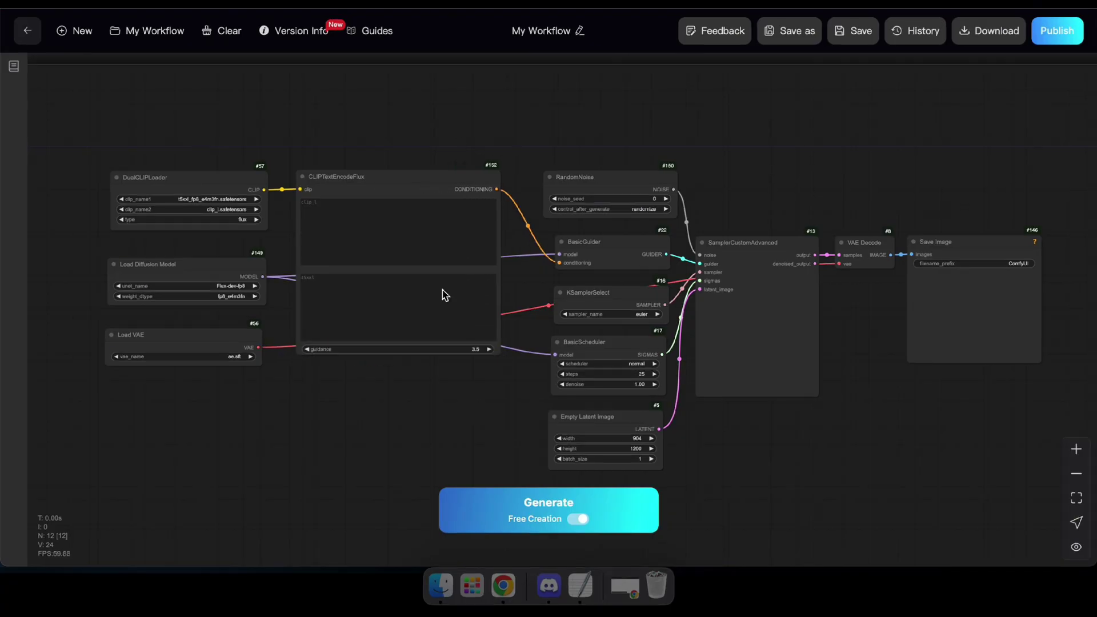
- Move DualCLIPLoader and Load Diffusion Model up-left and bring up the unet_name model choices
left_click_drag(207, 198, 180, 160)
left_click_drag(183, 264, 160, 239)
left_click(210, 271)
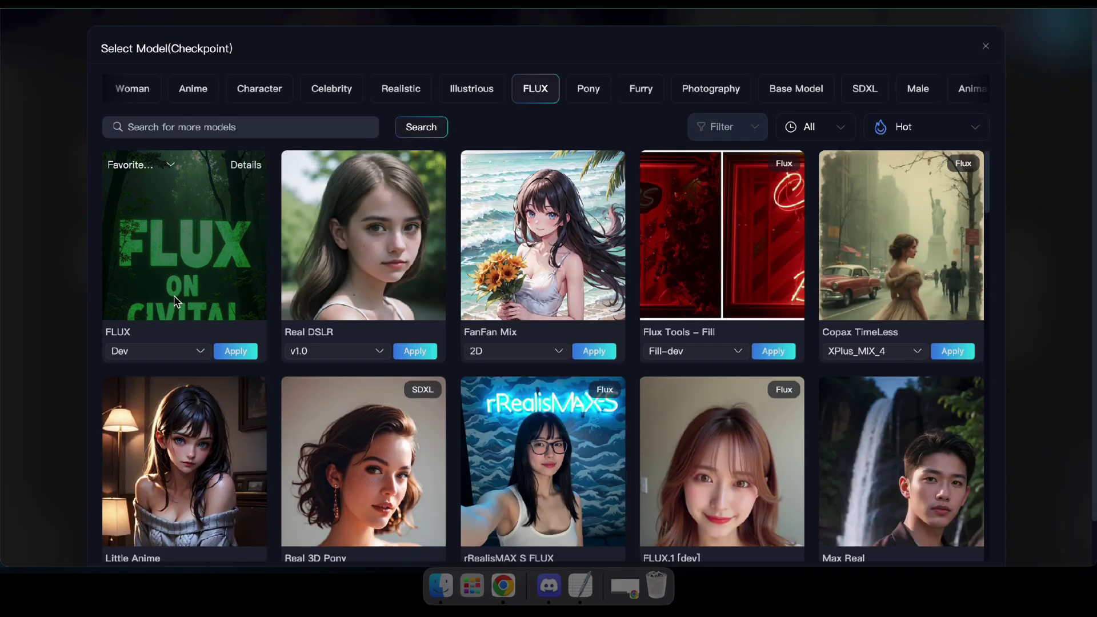
- Set unet_name to FLUX-Dev and move Load VAE up beside the other loaders
left_click(190, 253)
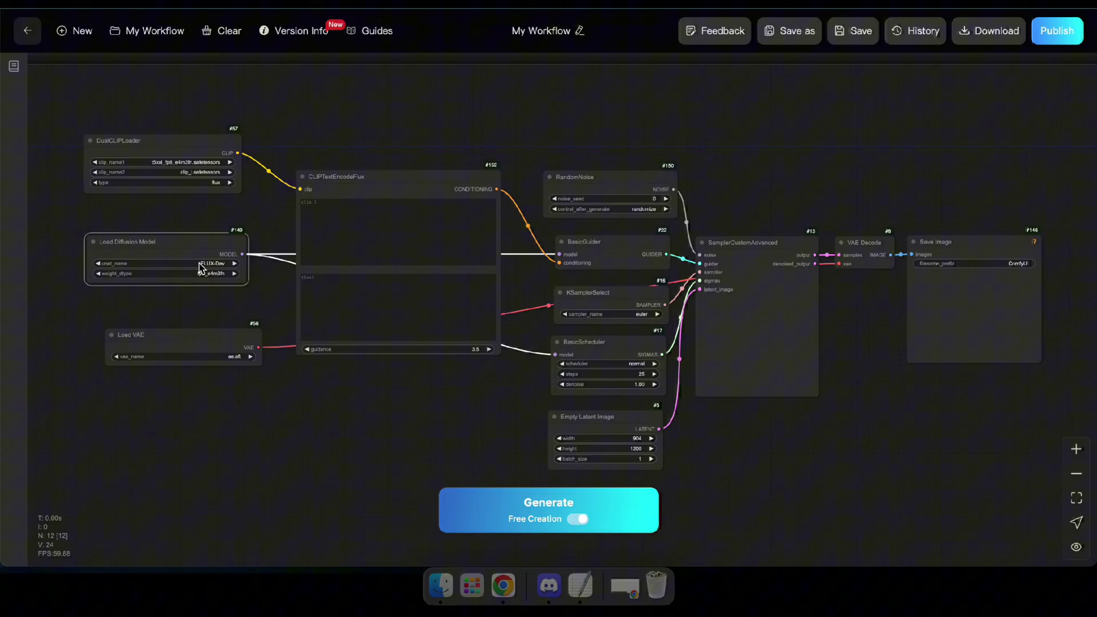
left_click_drag(230, 338, 207, 331)
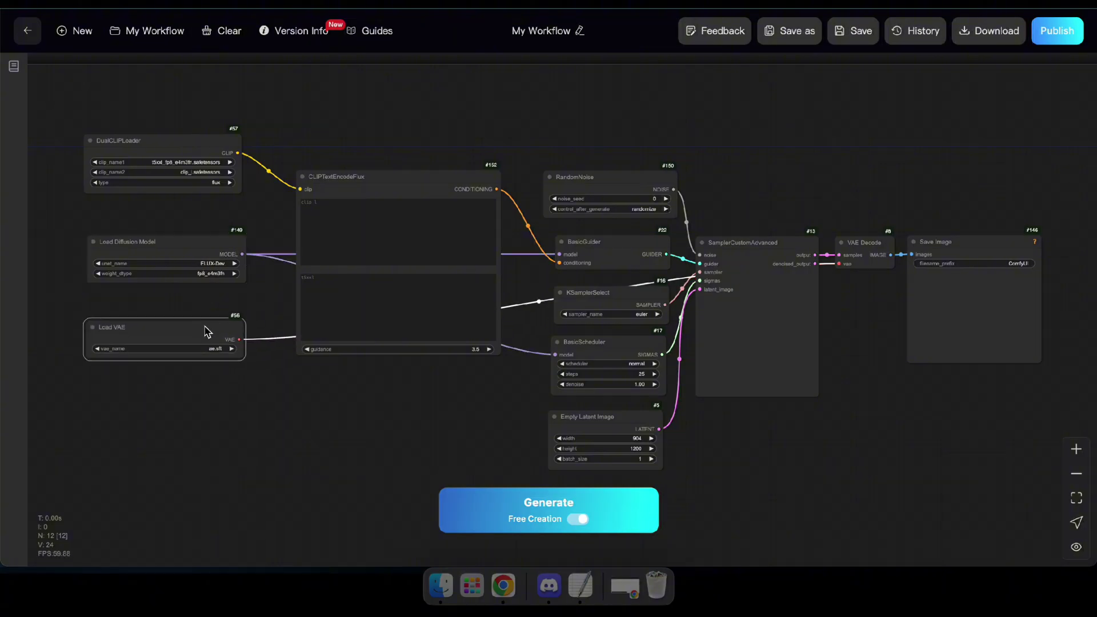
left_click(345, 217)
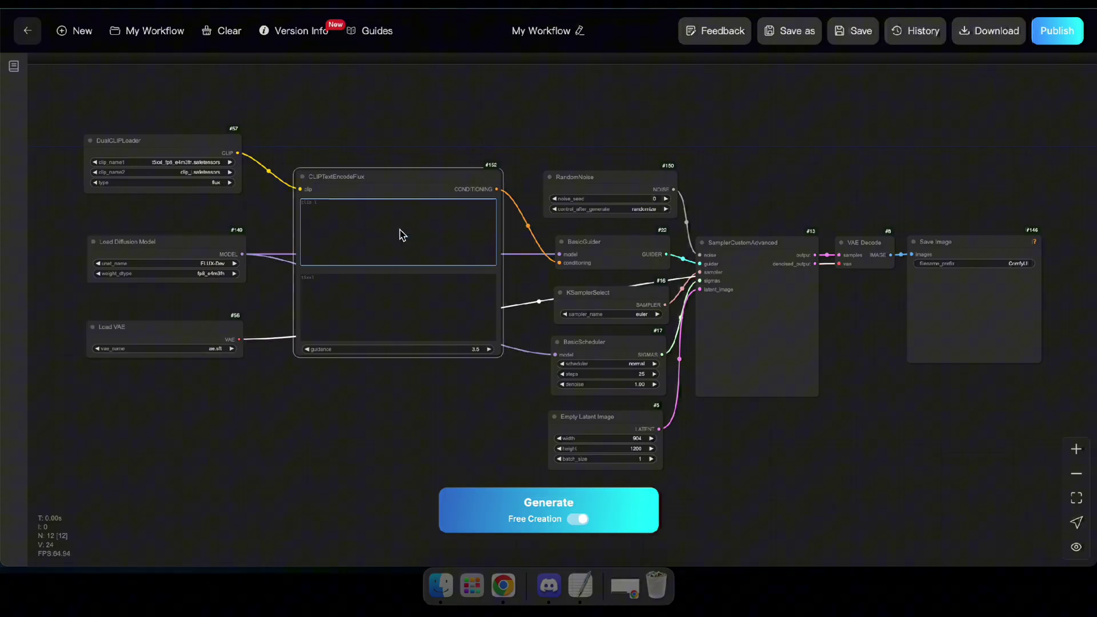
- Paste the young-woman-on-a-tree-lined-road prompt into clip_l and generate the image
right_click(375, 219)
left_click(411, 326)
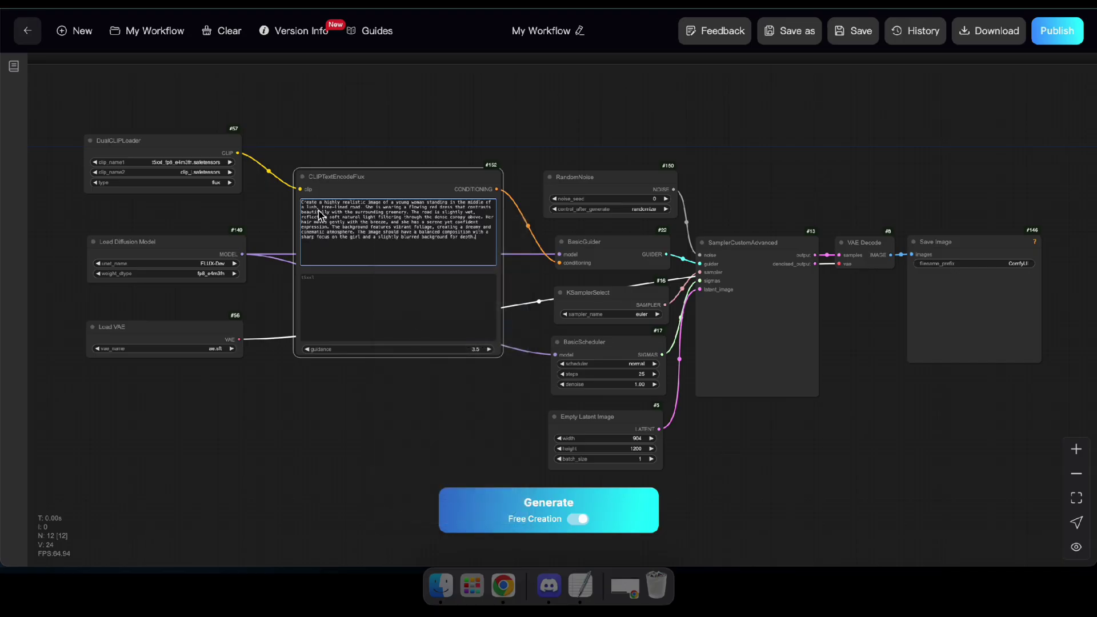
scroll(262, 198, "up", 3)
scroll(274, 228, "down", 2)
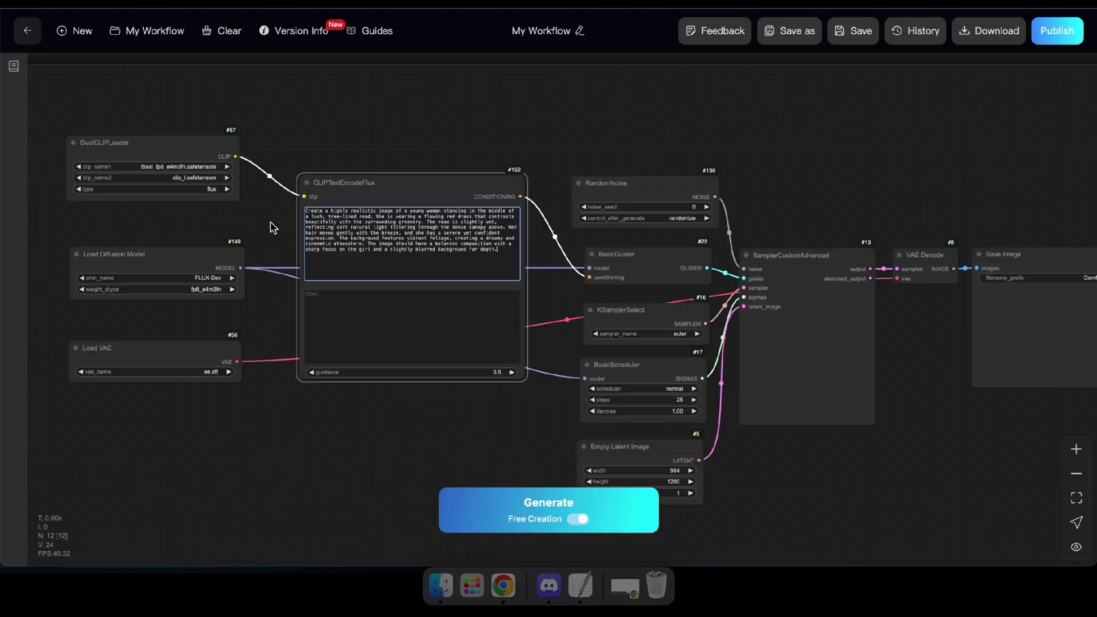
left_click(543, 509)
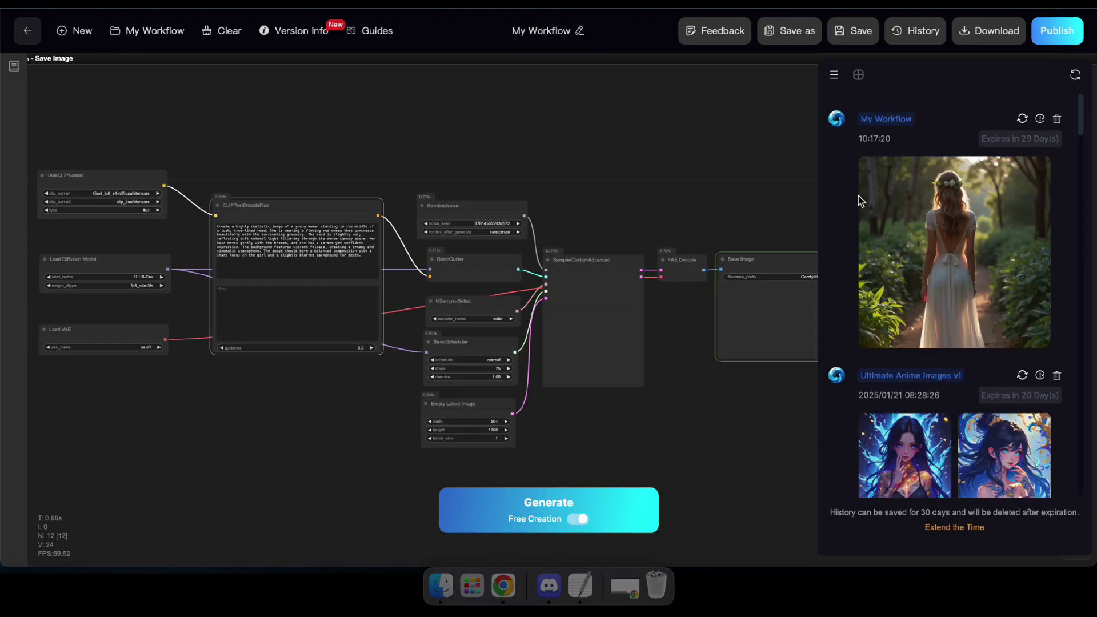
left_click(928, 227)
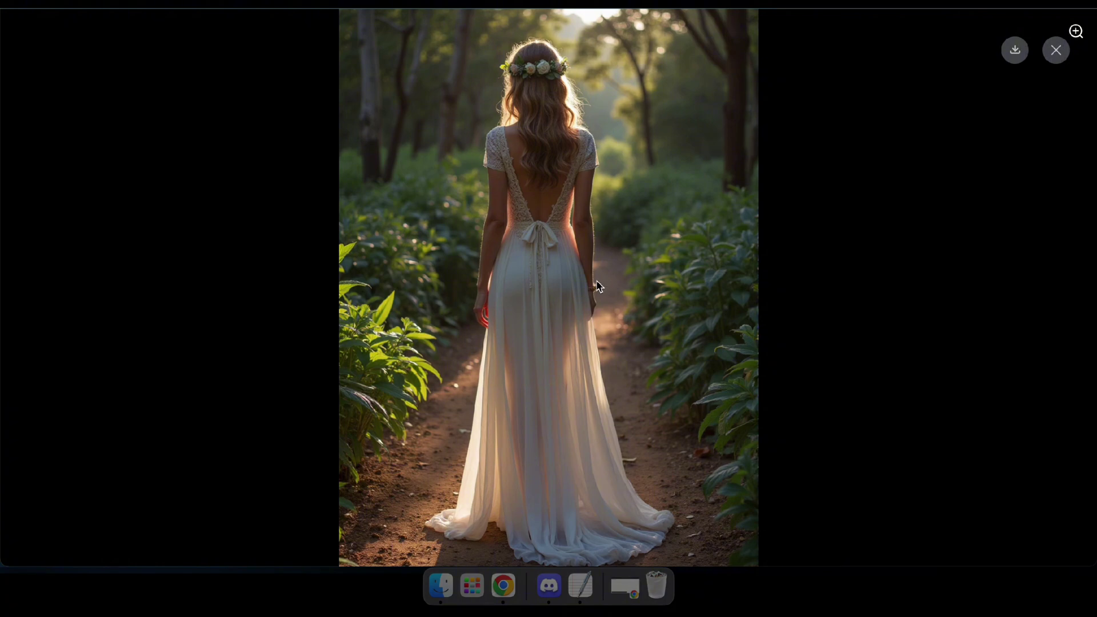
left_click(1055, 51)
scroll(307, 434, "up", 2)
- Bring the sampler nodes into view and open Search Nodes on an empty canvas spot
left_click_drag(306, 433, 278, 355)
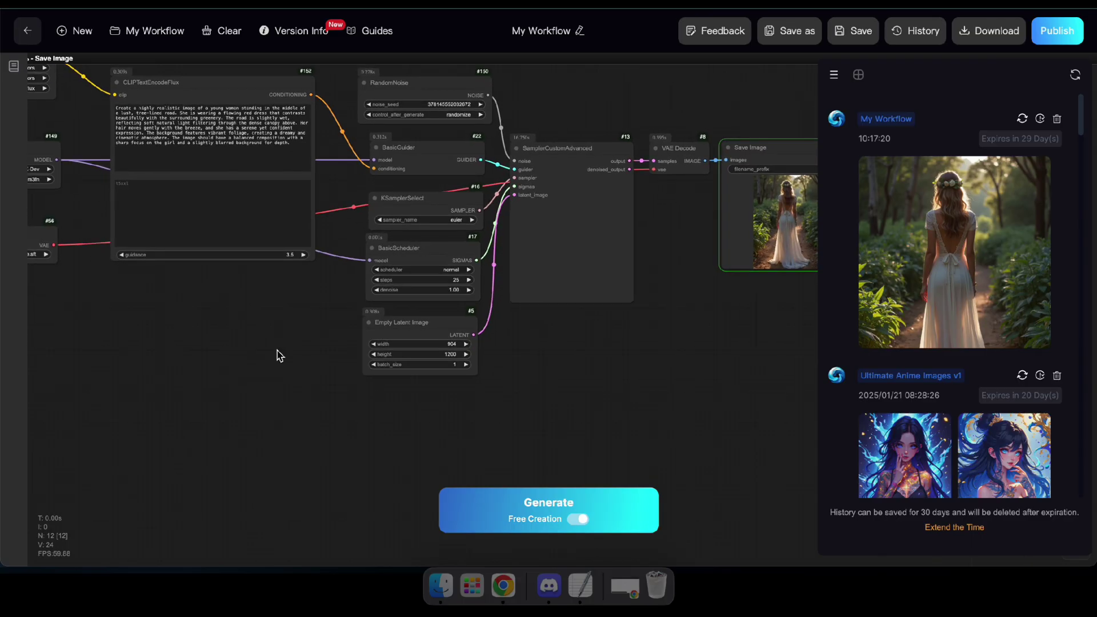
scroll(278, 355, "up", 3)
left_click_drag(480, 307, 508, 373)
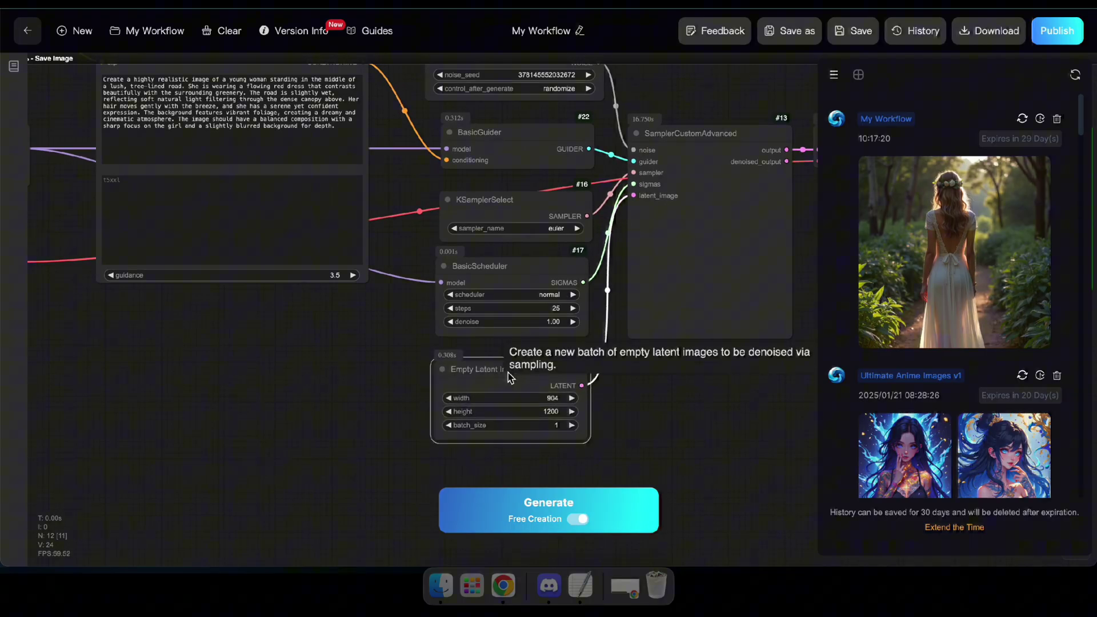
double_click(359, 381)
left_click(323, 379)
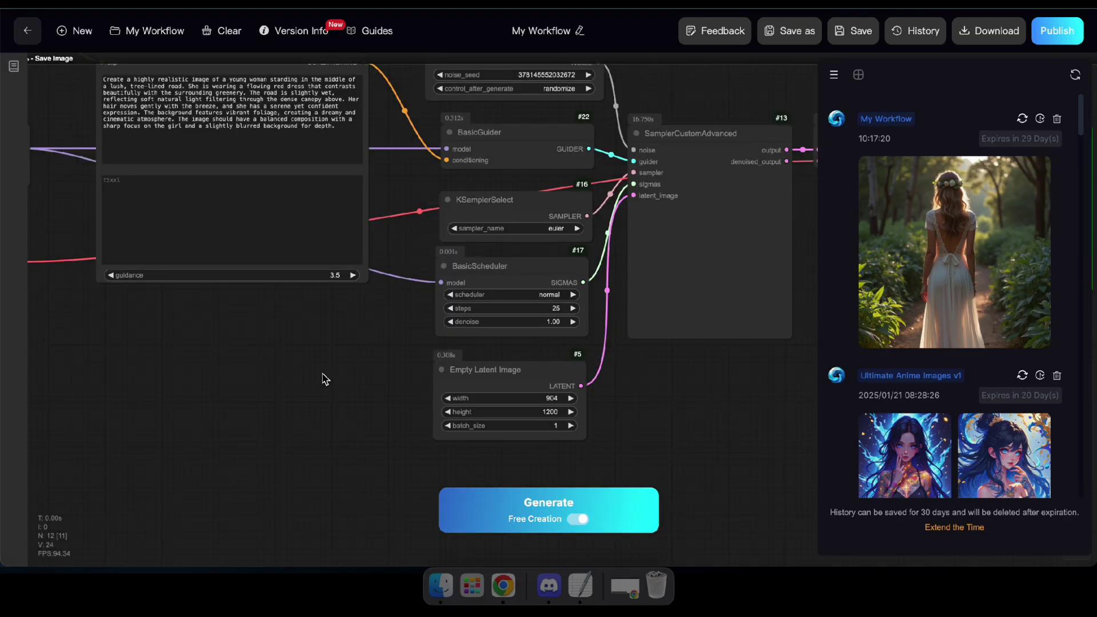
double_click(322, 378)
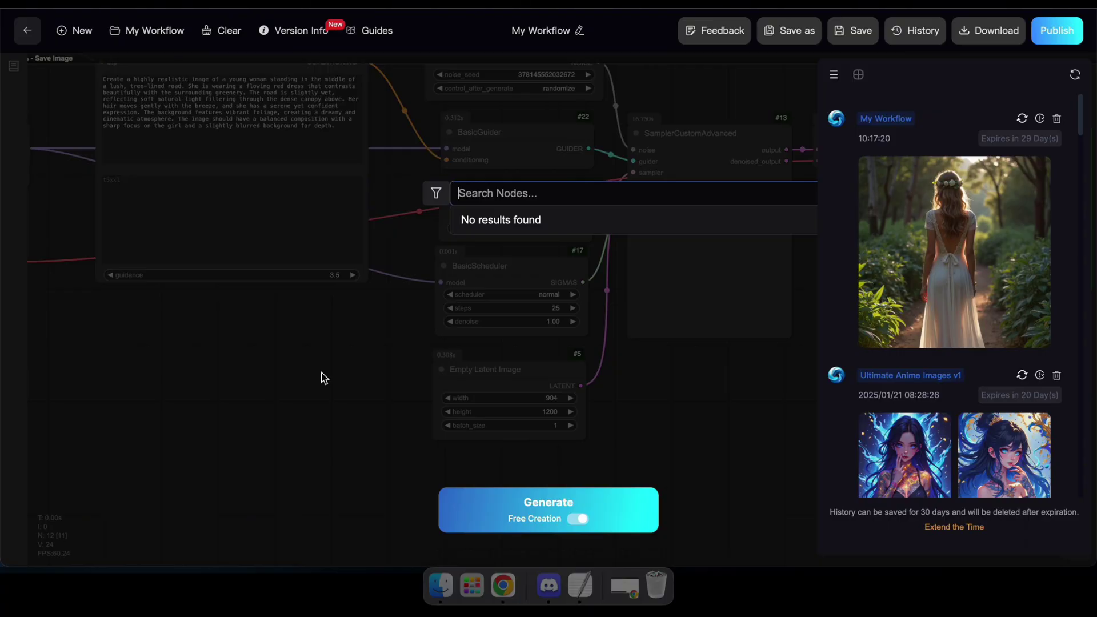
- Search 'aspect' and add the CR Aspect Ratio (Comfyroll Studio) node
type("aspec")
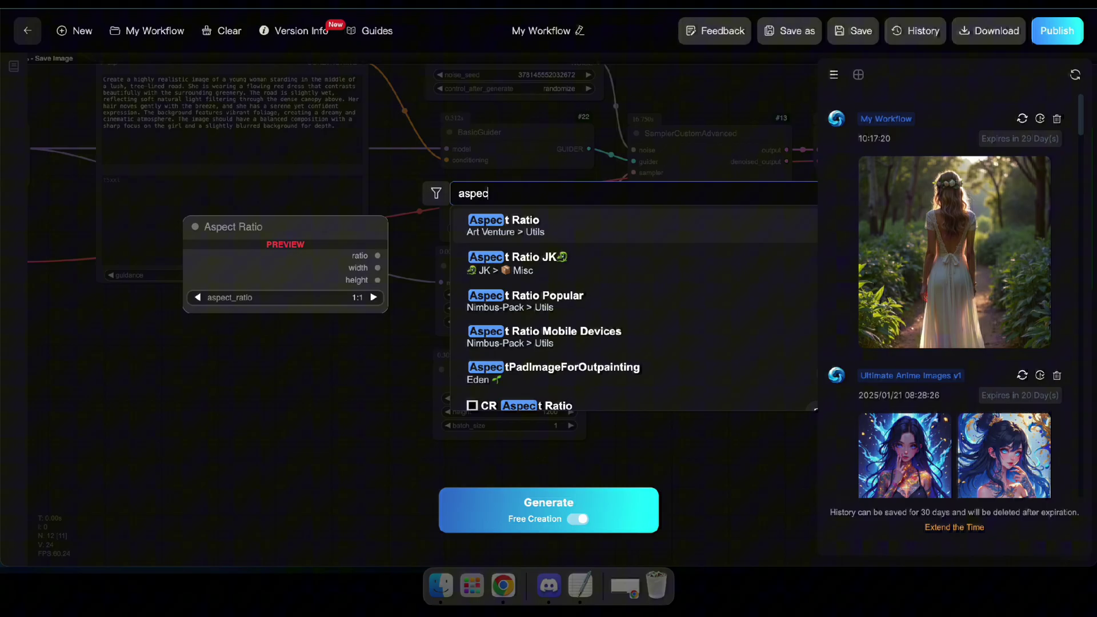
type("t")
scroll(526, 360, "down", 1)
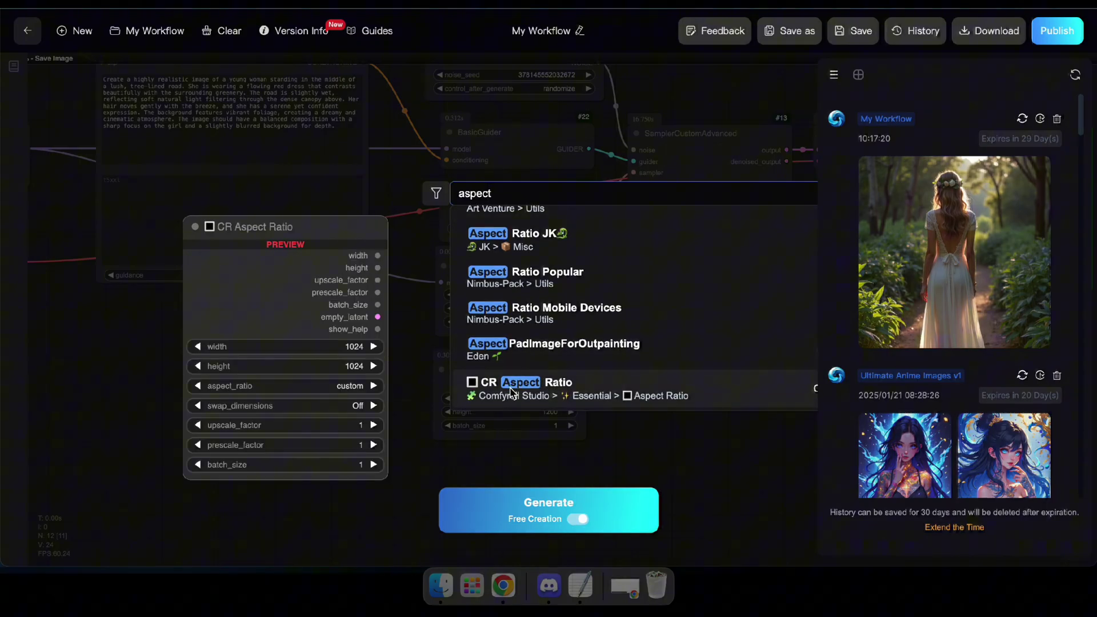
scroll(506, 393, "down", 2)
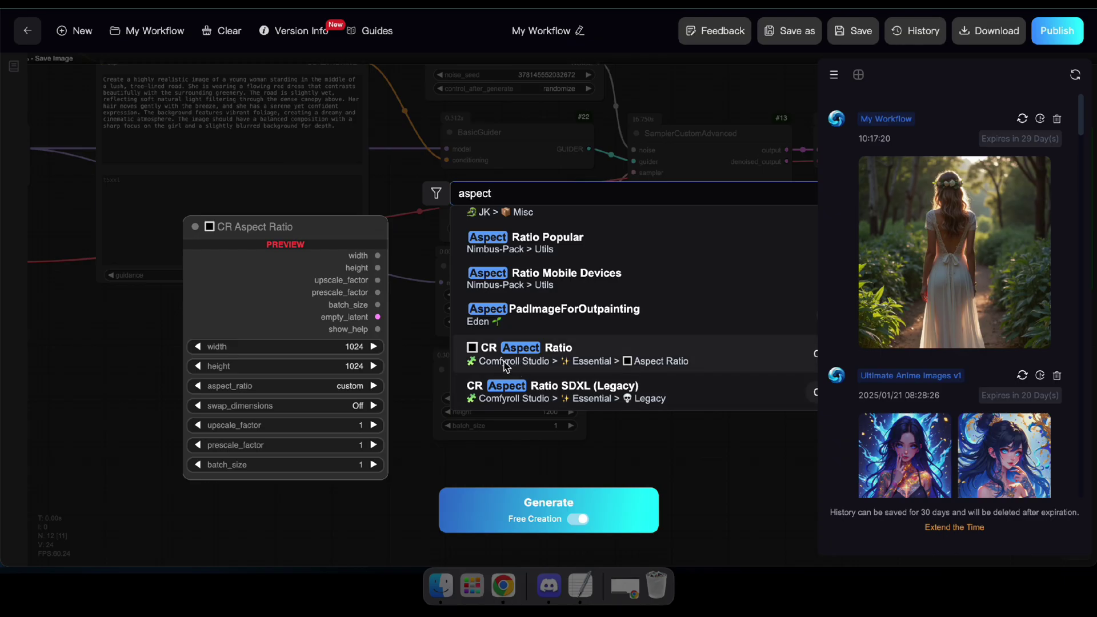
left_click(530, 357)
scroll(320, 268, "down", 3)
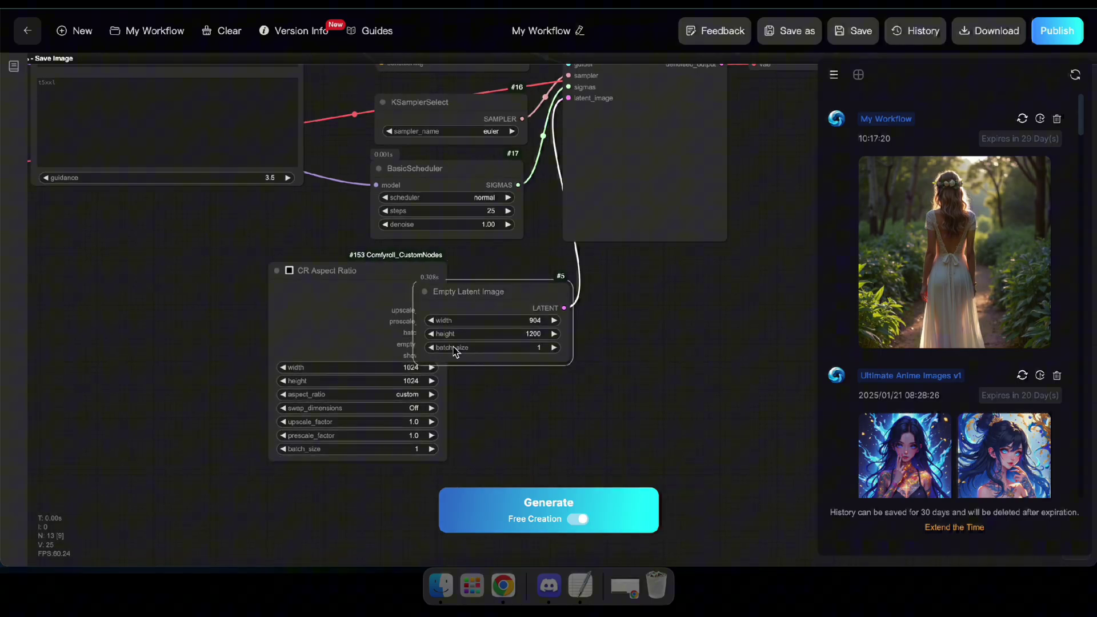
- Wire empty_latent into latent_image and set aspect_ratio to SDXL 3:4 portrait 896x1152
left_click_drag(418, 322, 569, 98)
left_click(492, 389)
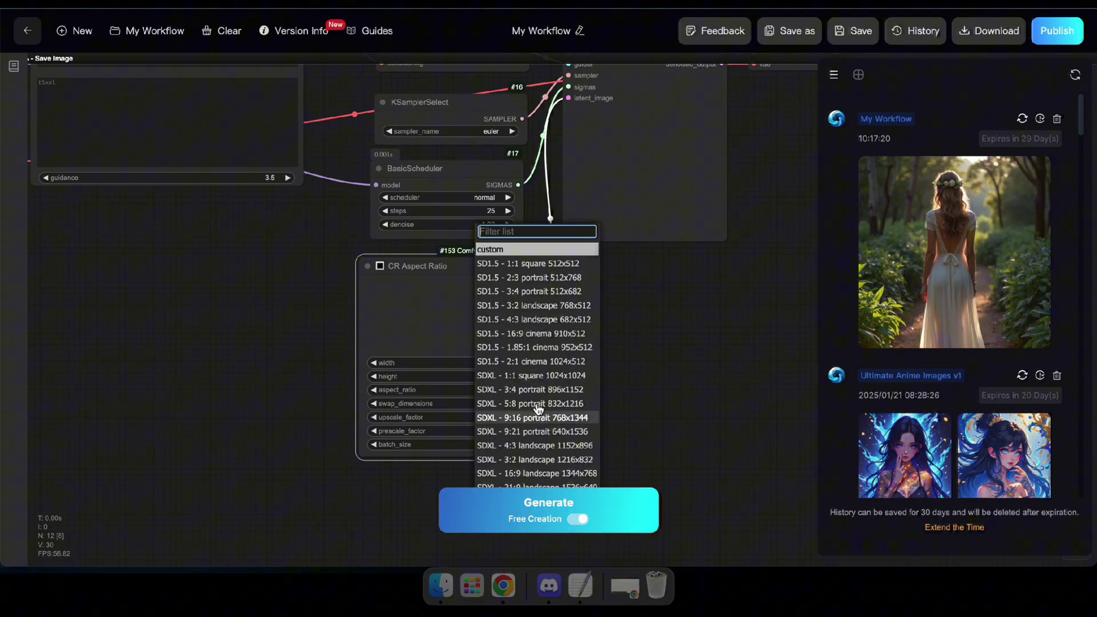
left_click(531, 403)
left_click_drag(467, 272, 473, 276)
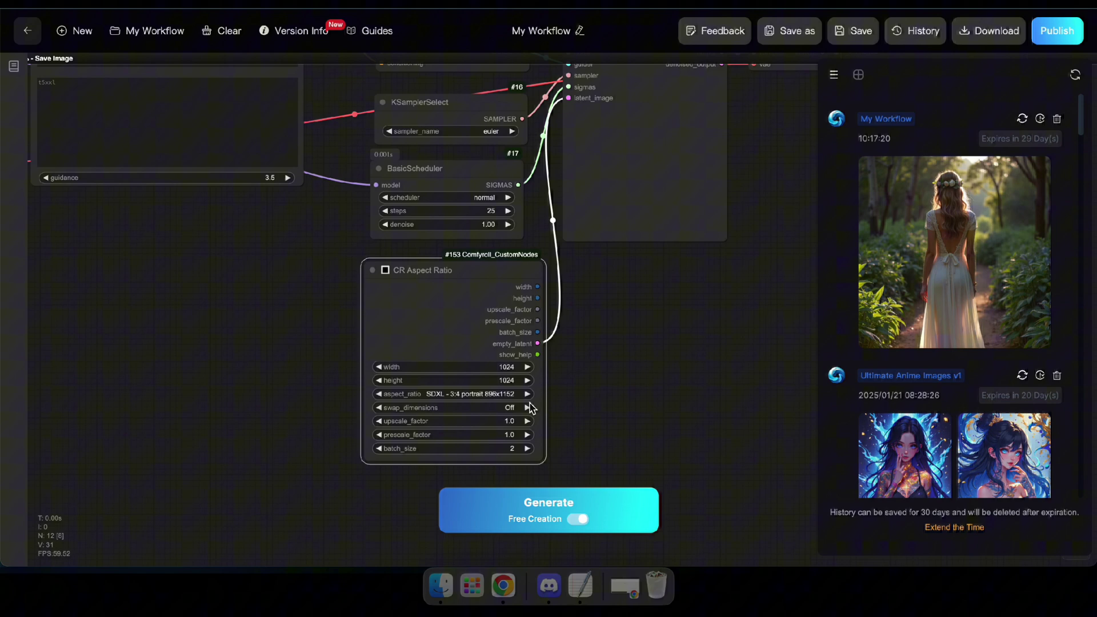
- Queue a generation using the 896x1152 portrait latent
scroll(644, 323, "down", 2)
left_click_drag(346, 297, 275, 399)
scroll(365, 418, "down", 2)
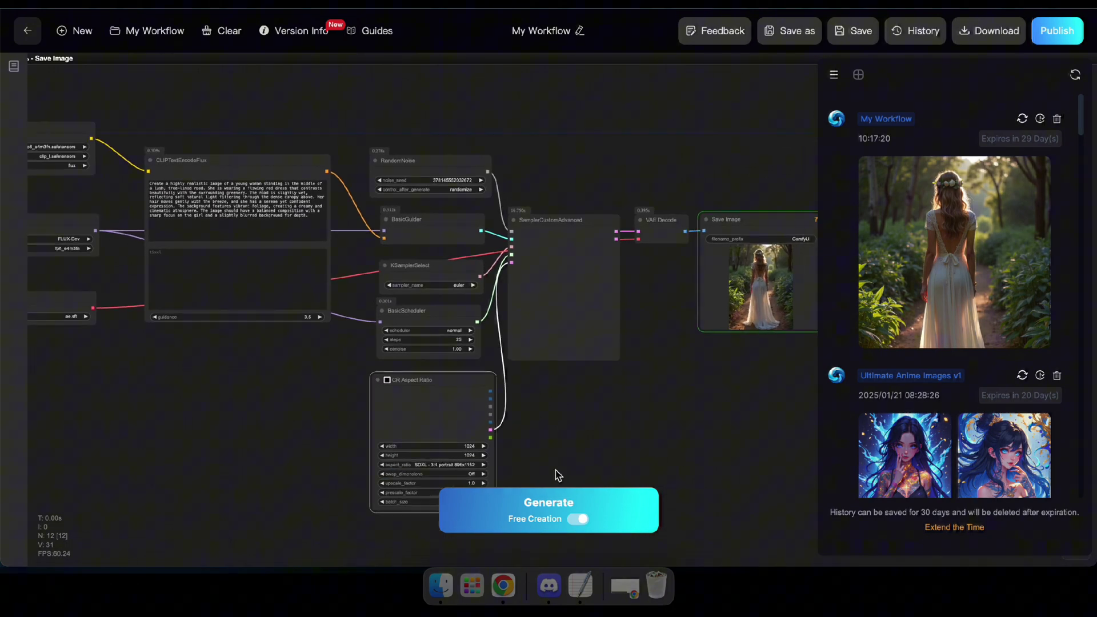
left_click_drag(558, 474, 583, 400)
scroll(417, 436, "up", 3)
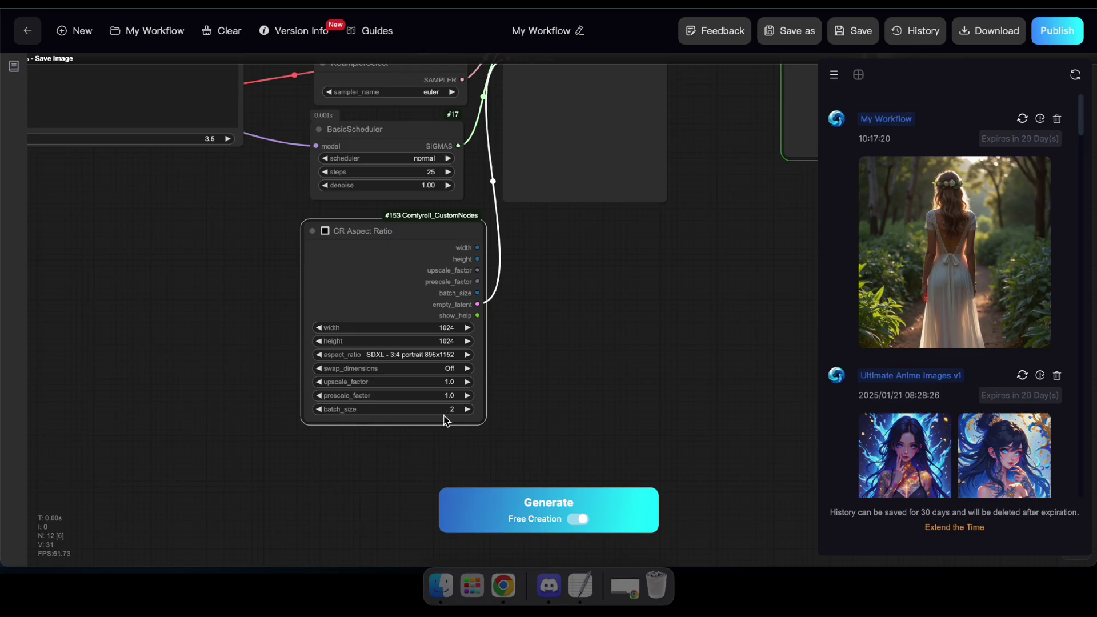
scroll(609, 404, "down", 2)
key("ctrl+Return")
scroll(614, 423, "up", 2)
scroll(557, 183, "down", 2)
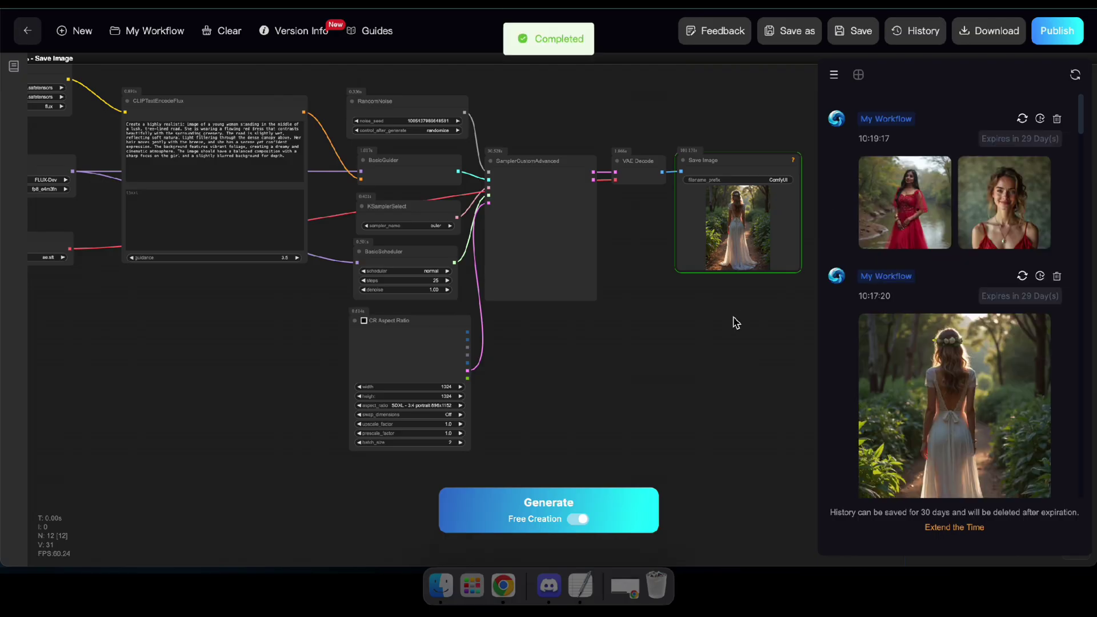
- Preview both generated red-dress images full-screen
left_click(903, 186)
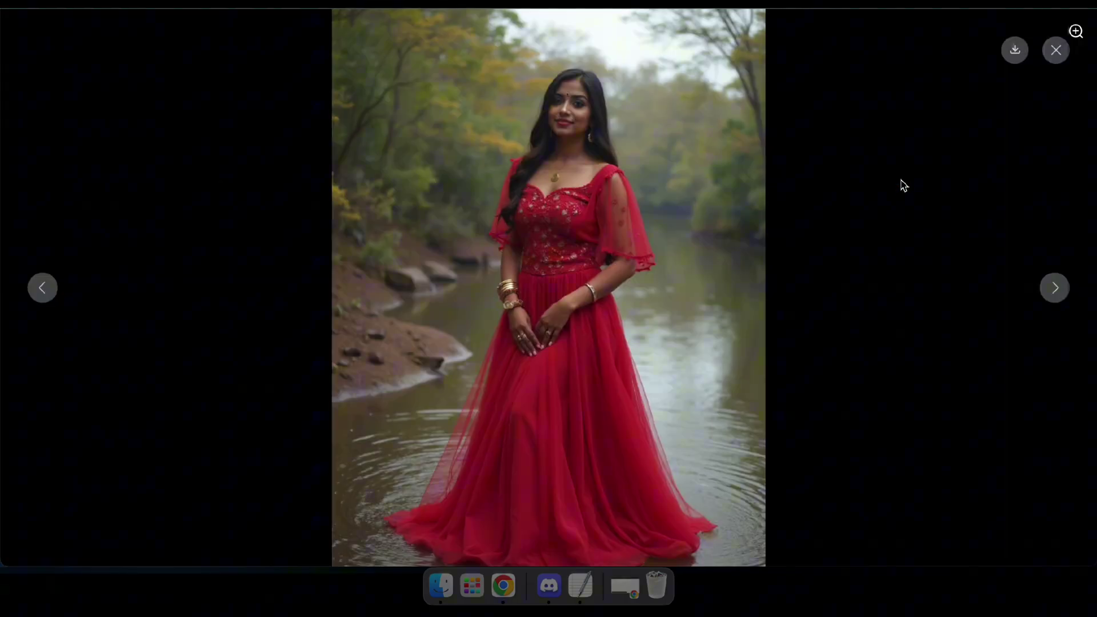
left_click(1062, 296)
left_click(1055, 52)
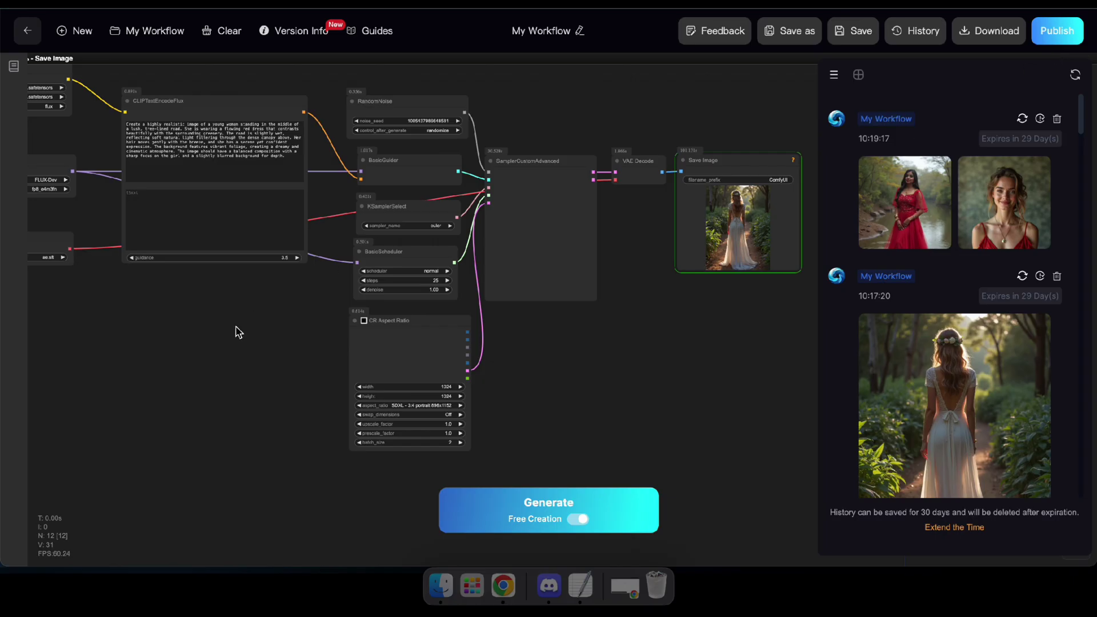
- Switch unet_name to the [Lah] Mysterious Flux Alpha model and generate again
left_click_drag(237, 331, 255, 384)
left_click_drag(224, 216, 290, 242)
scroll(290, 242, "up", 3)
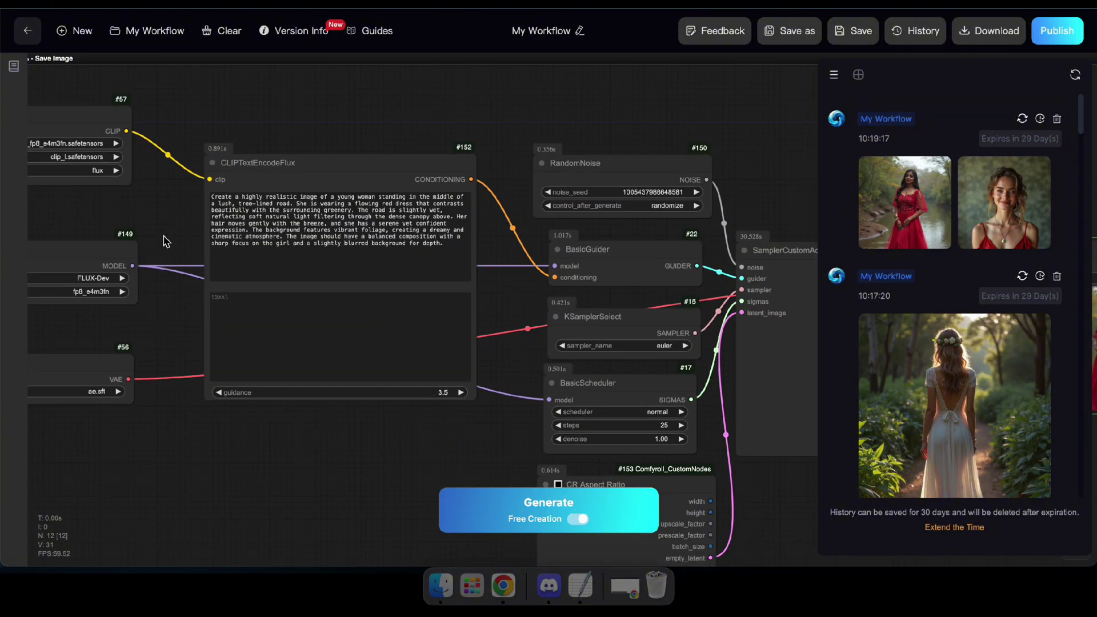
left_click(223, 229)
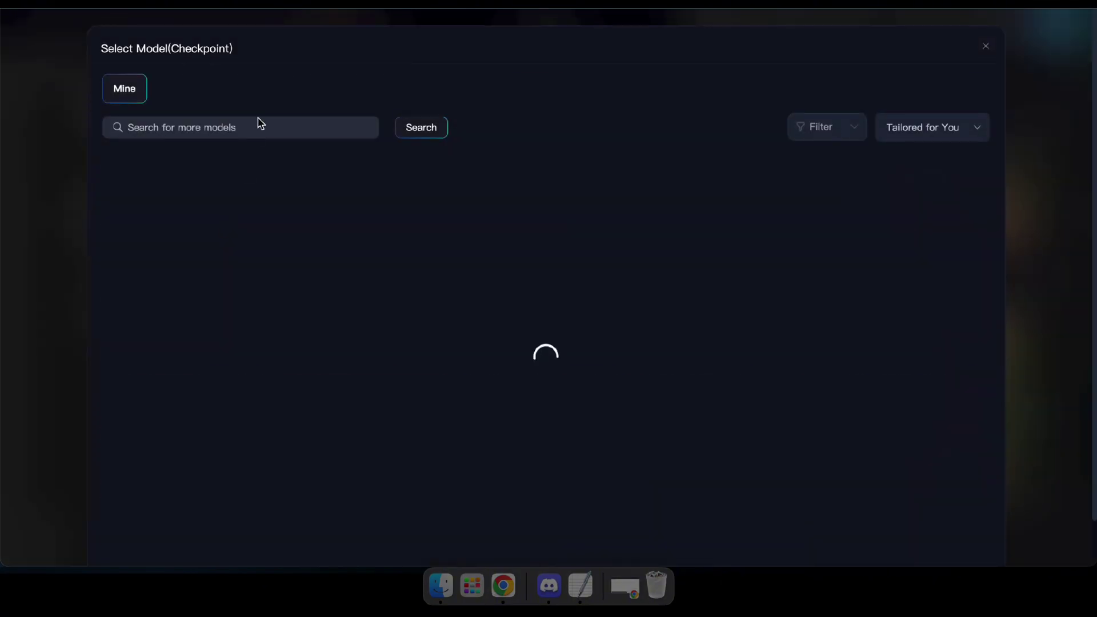
scroll(502, 289, "down", 5)
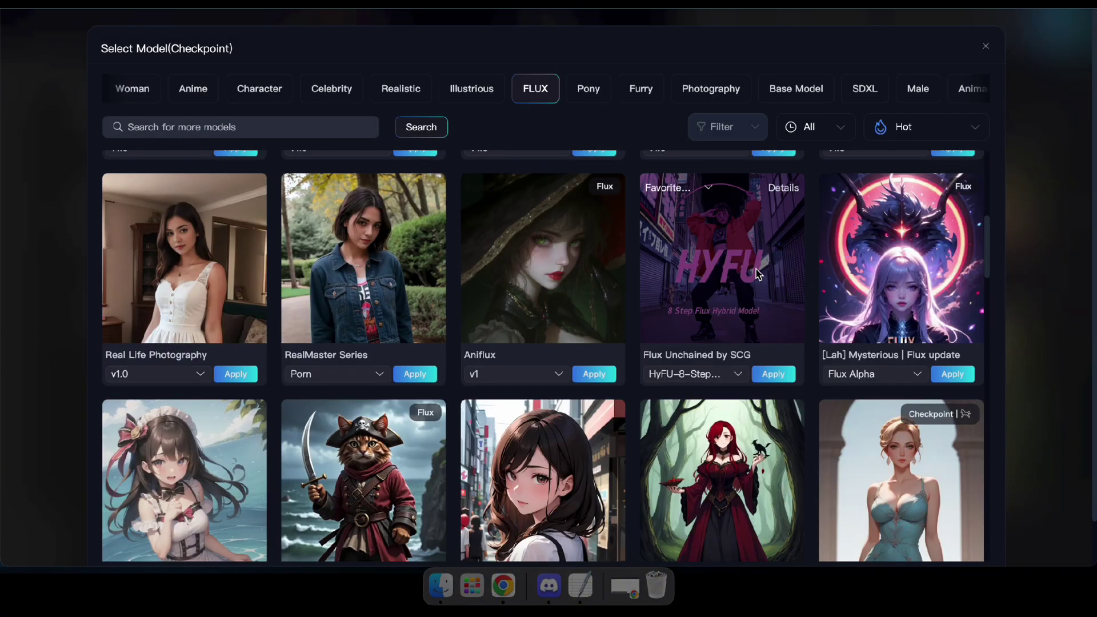
left_click(953, 373)
left_click(549, 506)
- Rename the workflow to 'Flux Image Gen' and preview the new images full-screen
left_click(542, 30)
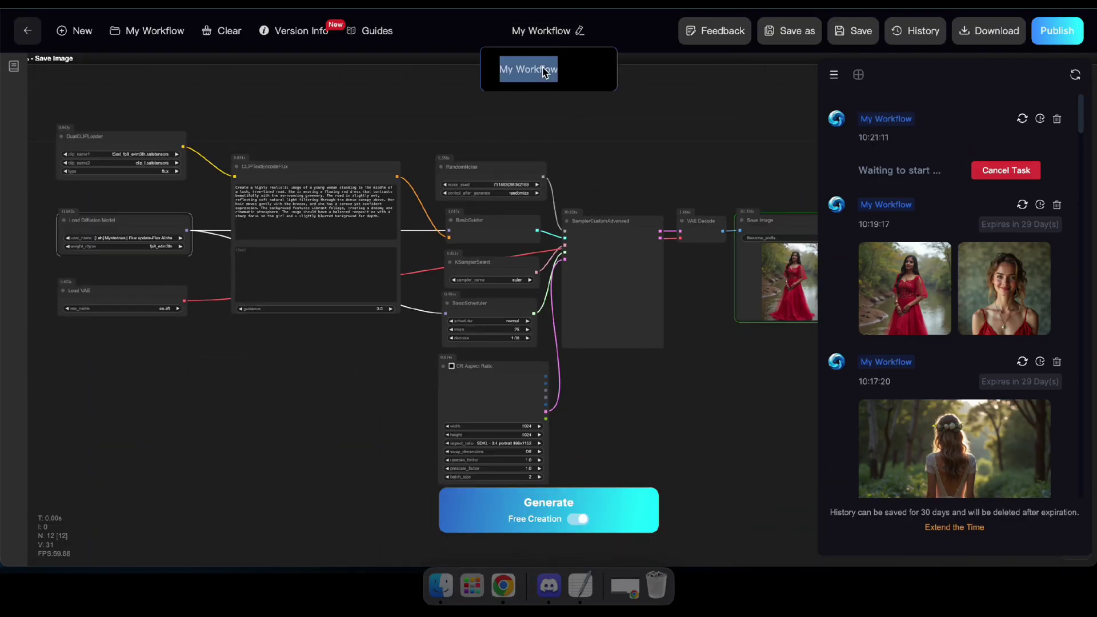
type("Flux Image Gen")
key("Return")
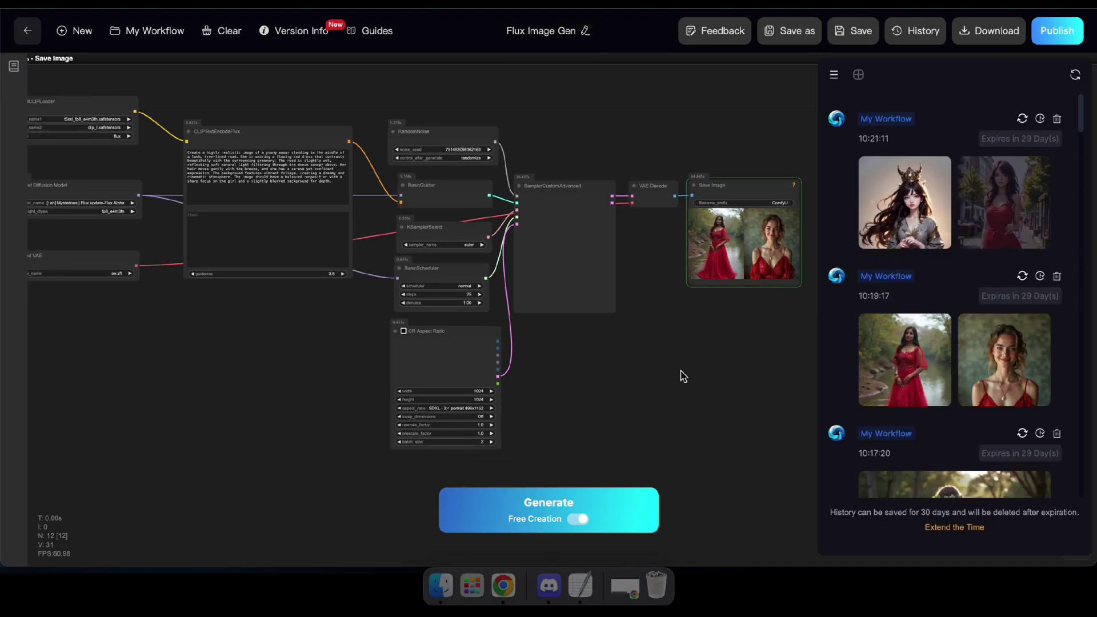
left_click(990, 184)
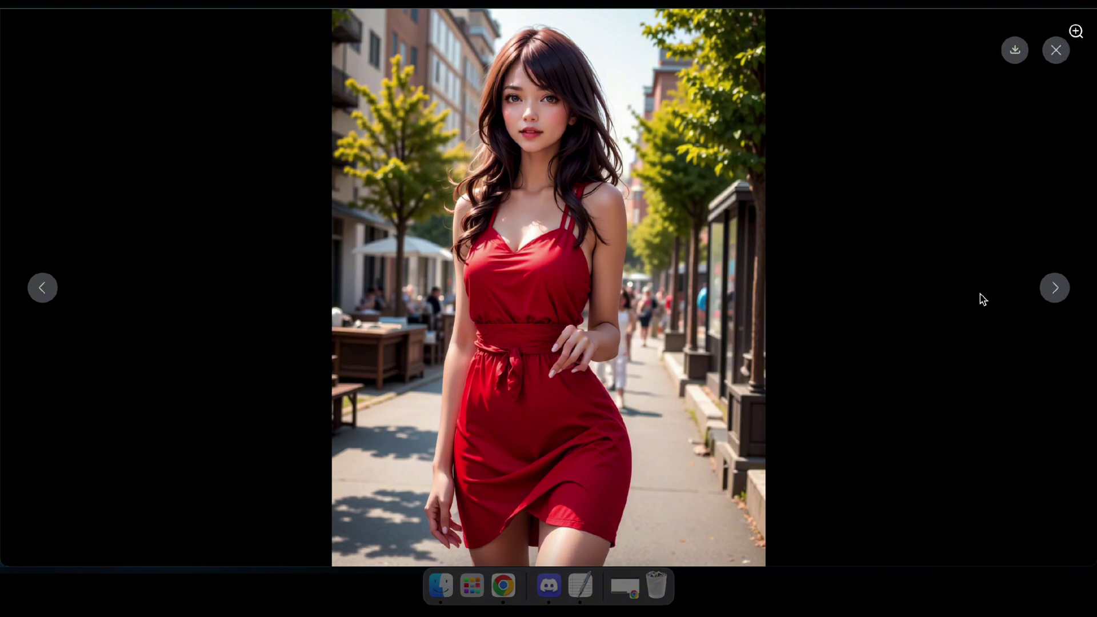
left_click(1056, 290)
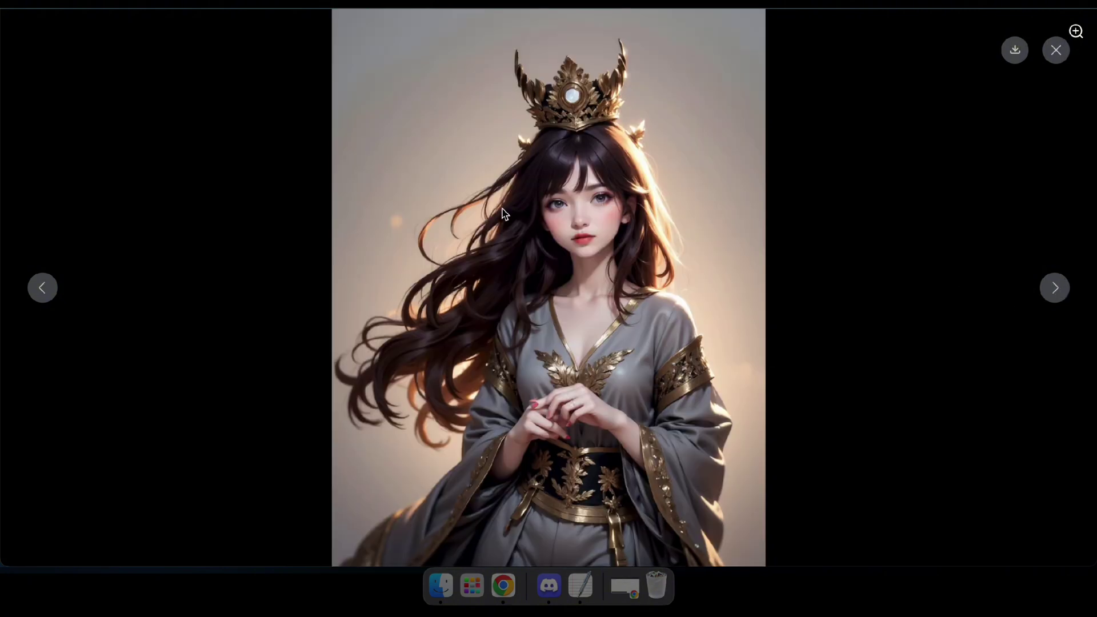
left_click(1056, 49)
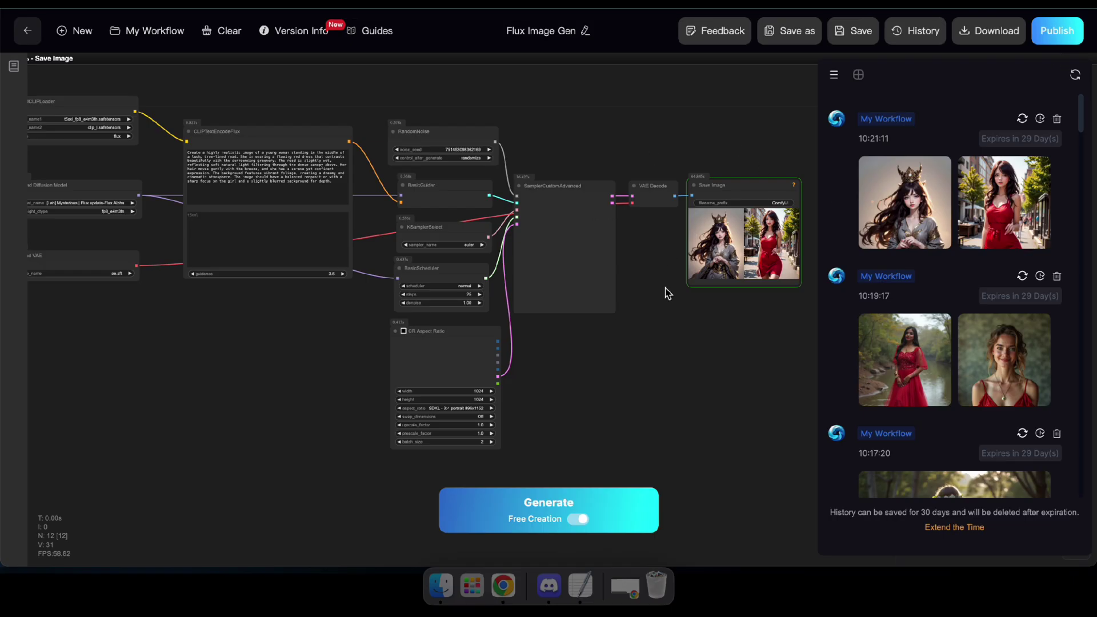
scroll(658, 341, "up", 1)
left_click_drag(229, 361, 319, 382)
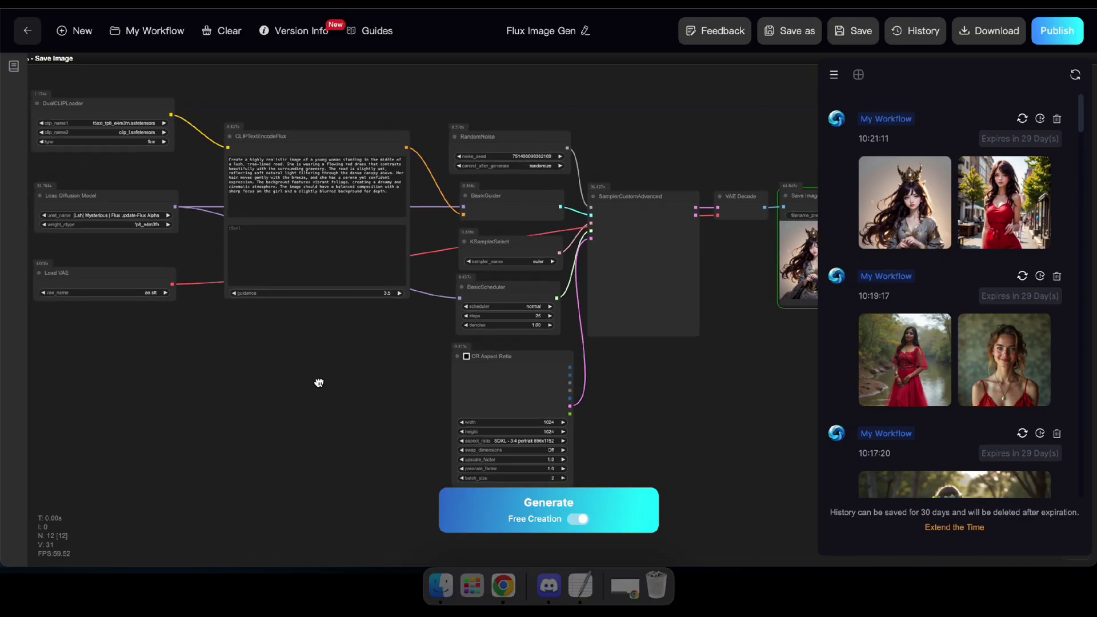
left_click_drag(292, 336, 374, 369)
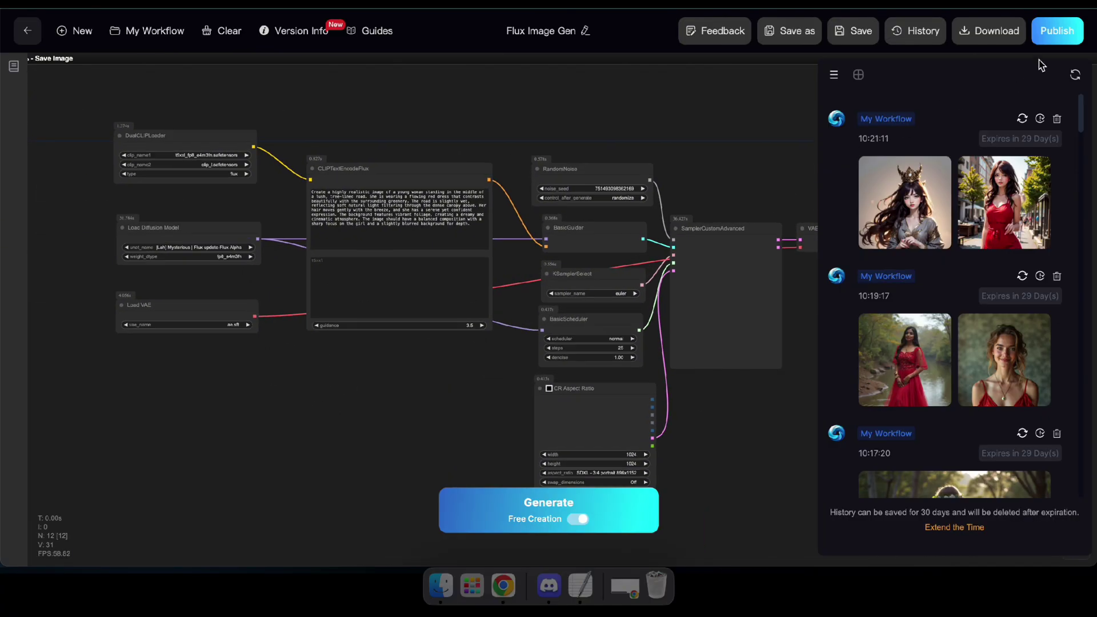
- Bring up the Publish options for Flux Image Gen
left_click(1057, 34)
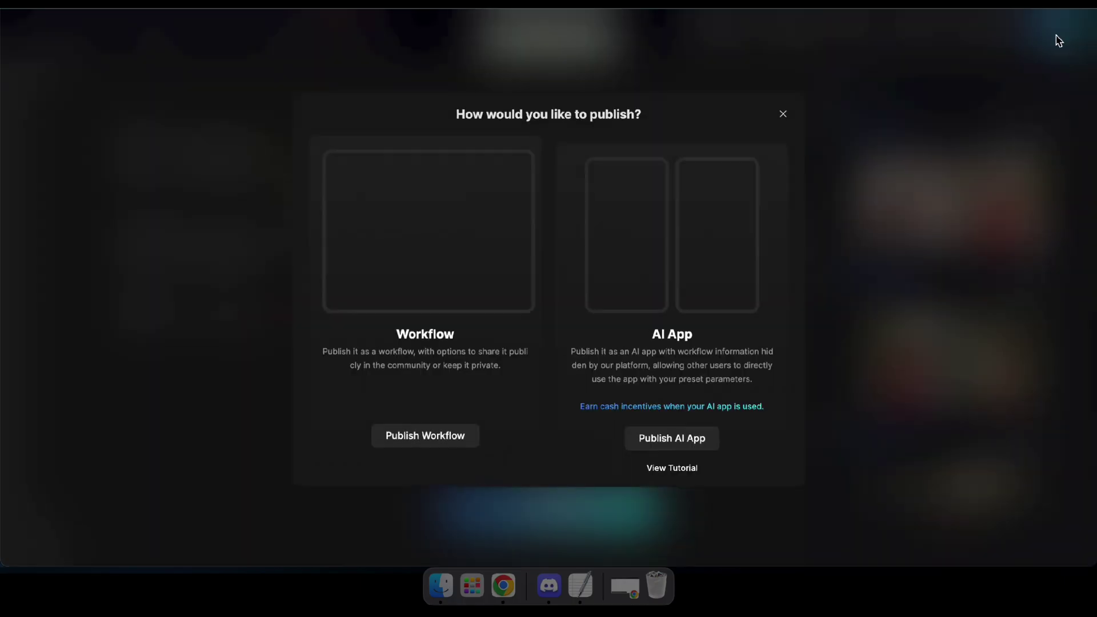